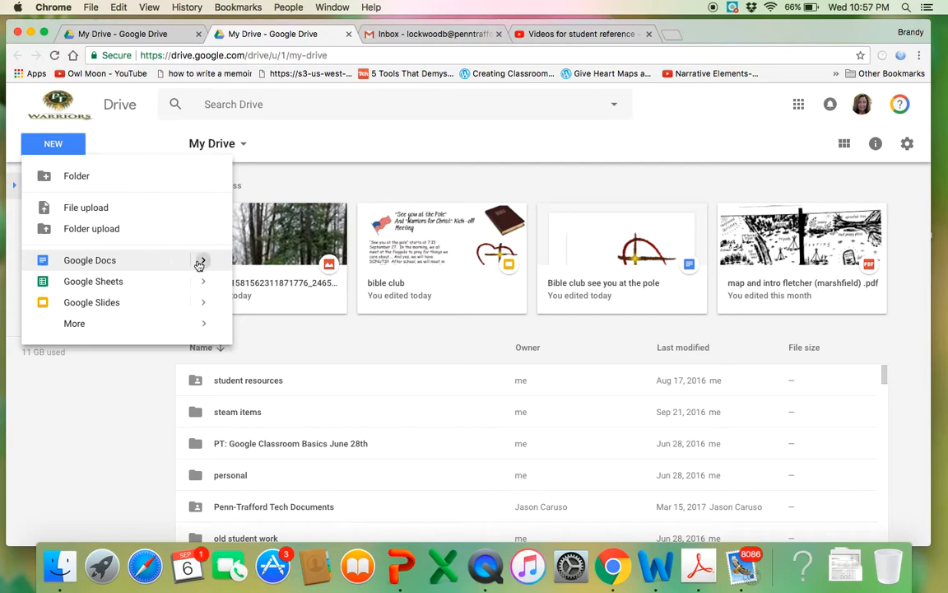
Create a new blank Google Docs document from Google Drive
{"action": "left_click", "coordinate": [267, 272]}
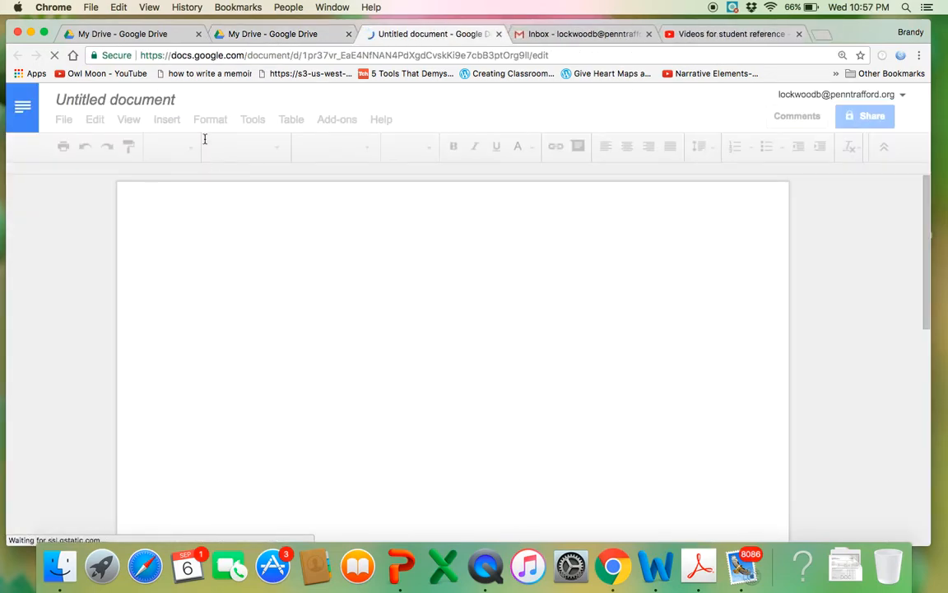
Rename the document to the author's surname followed by 'Memoir Poem-- The Good Old Days'
{"action": "left_click", "coordinate": [173, 101]}
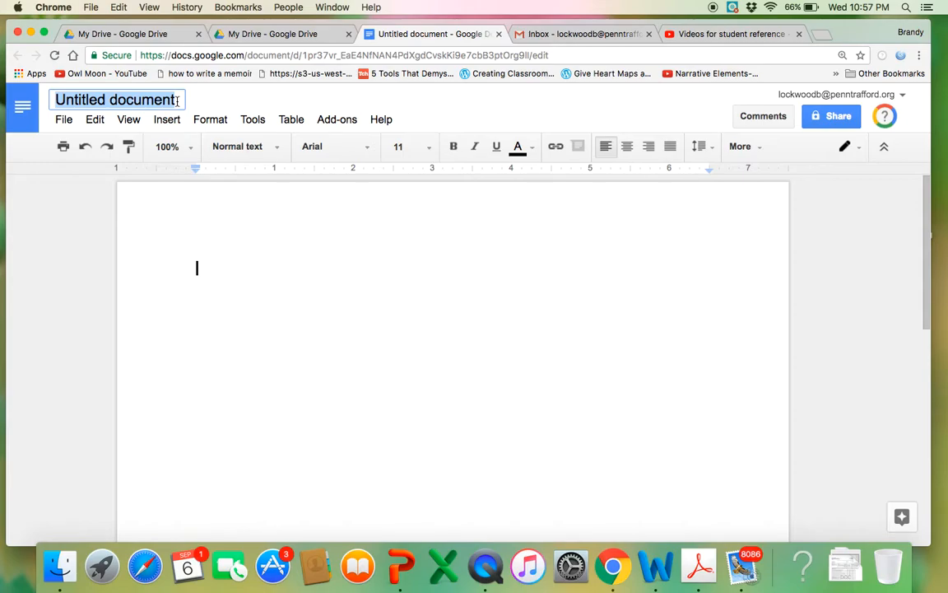
{"action": "type", "text": "Memoir"}
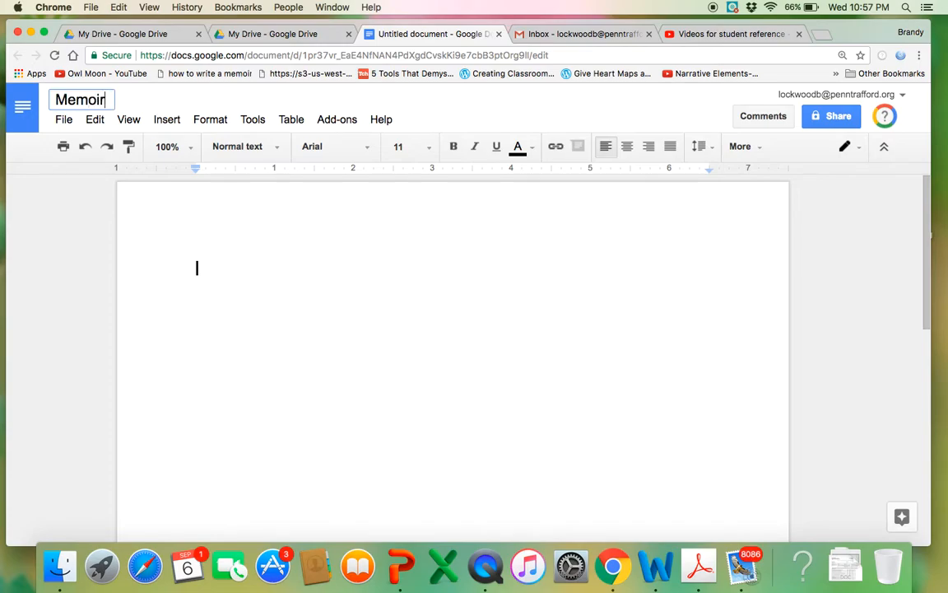
{"action": "type", "text": " Poem--"}
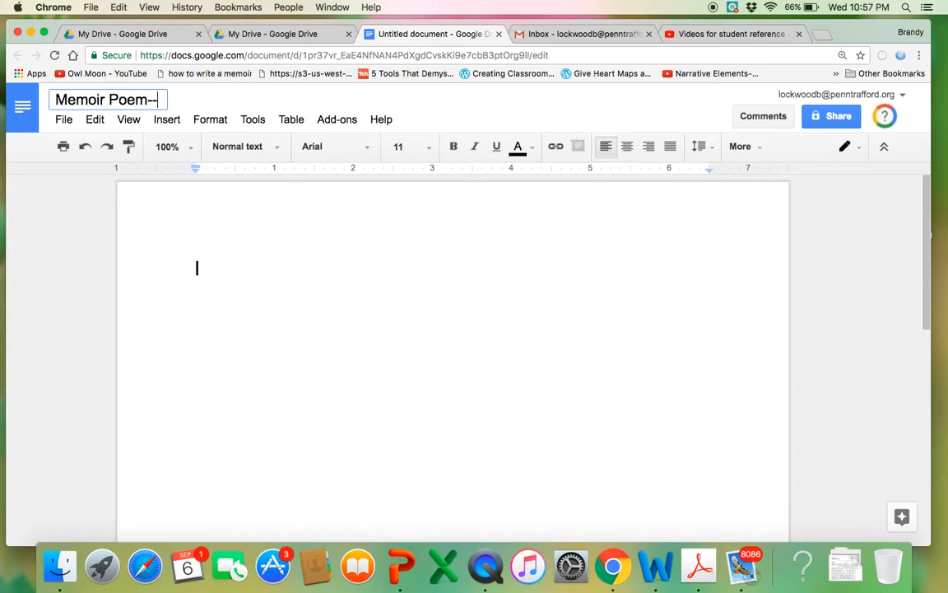
{"action": "type", "text": " The Good "}
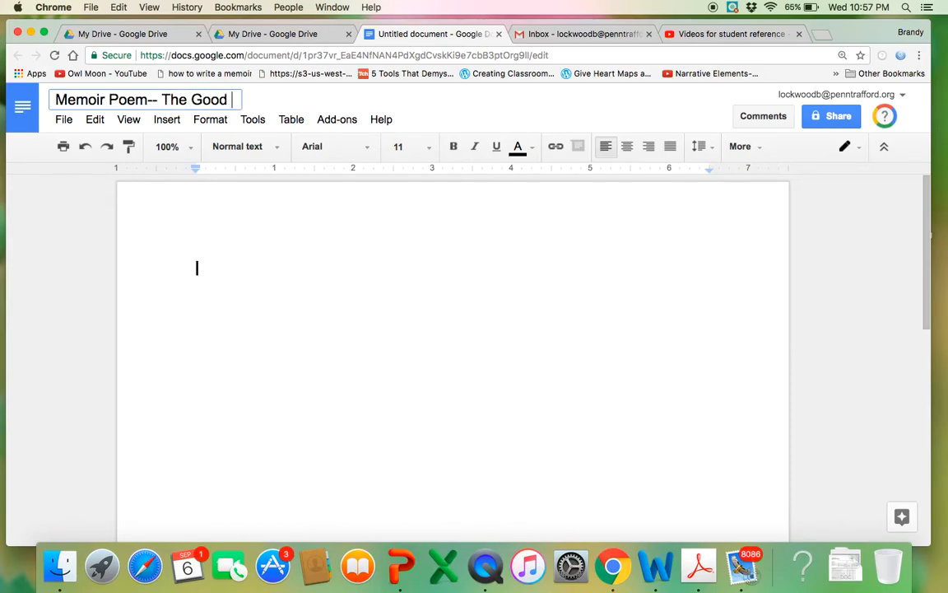
{"action": "type", "text": "Old Days Lok"}
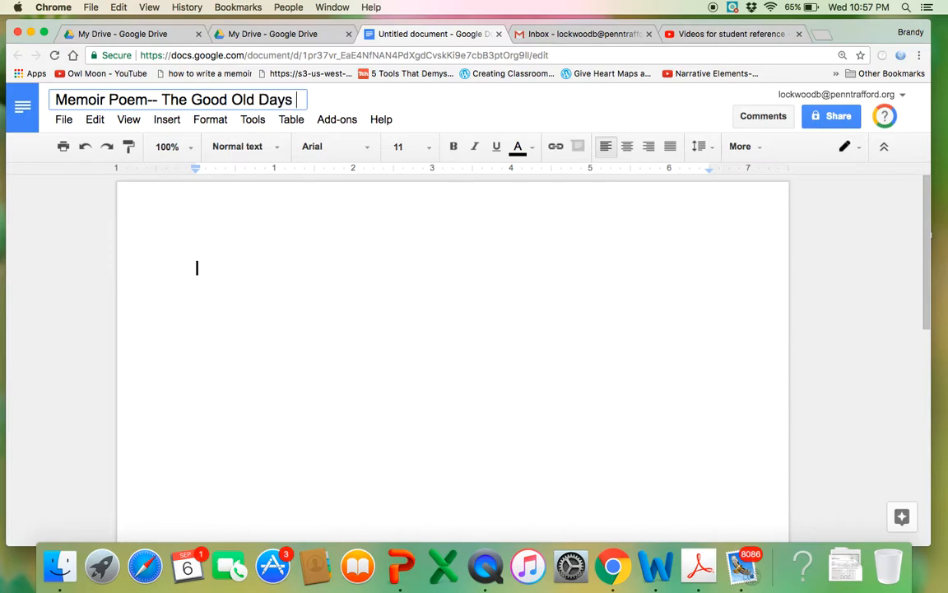
{"action": "key", "text": "BackSpace"}
{"action": "type", "text": "ckwood"}
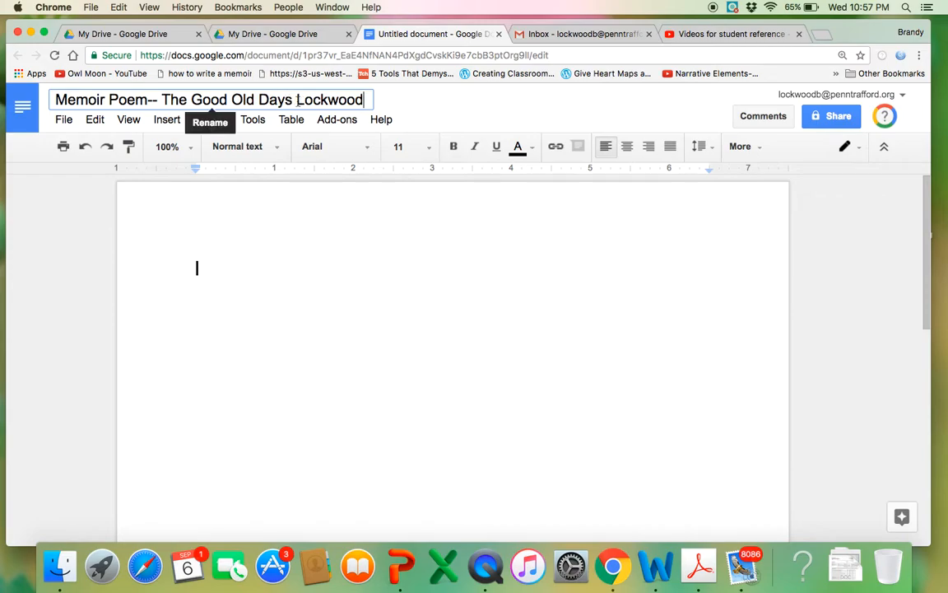
{"action": "left_click_drag", "start_coordinate": [296, 100], "coordinate": [363, 99]}
{"action": "key", "text": "super+c"}
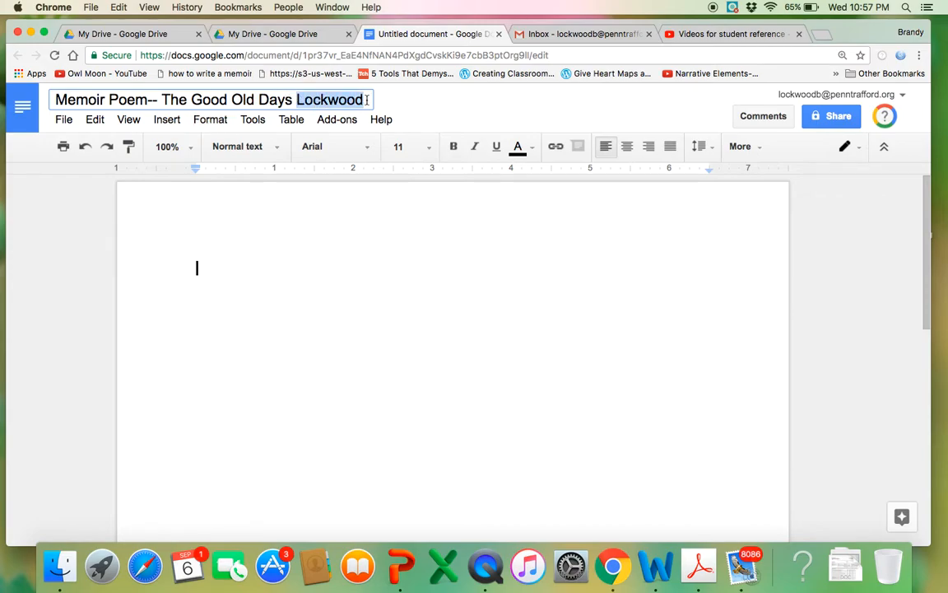
{"action": "key", "text": "BackSpace"}
{"action": "left_click", "coordinate": [54, 100]}
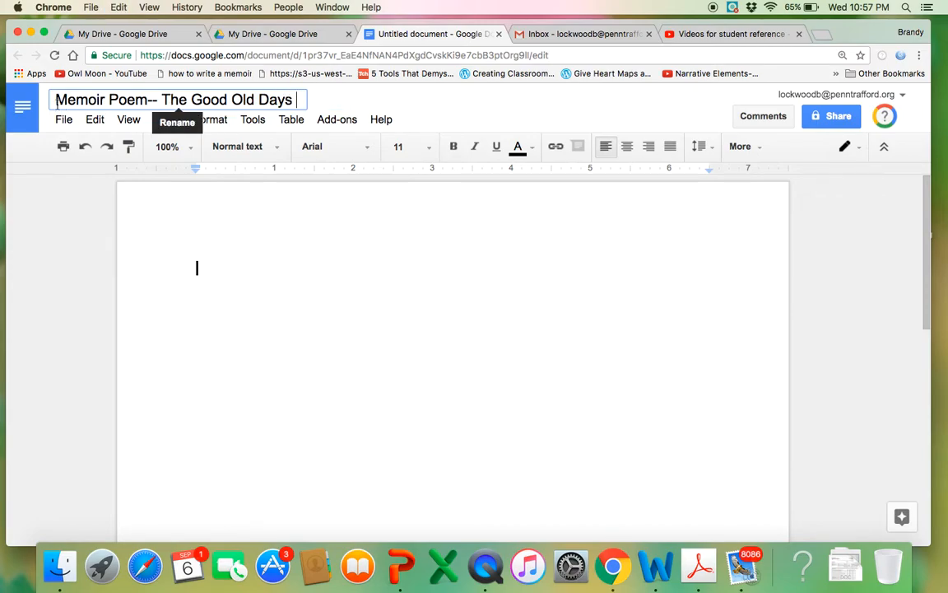
{"action": "key", "text": "super+v"}
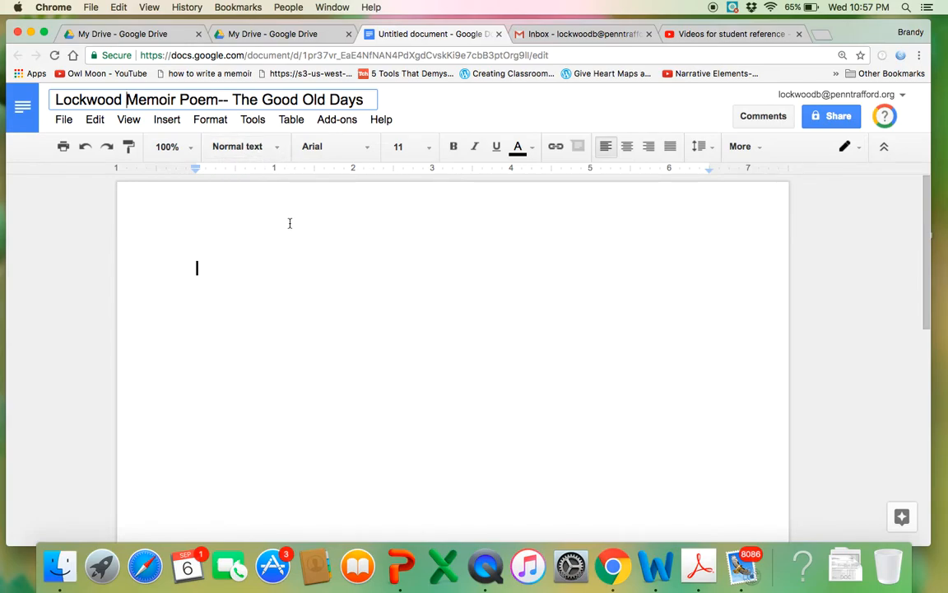
{"action": "left_click", "coordinate": [295, 249]}
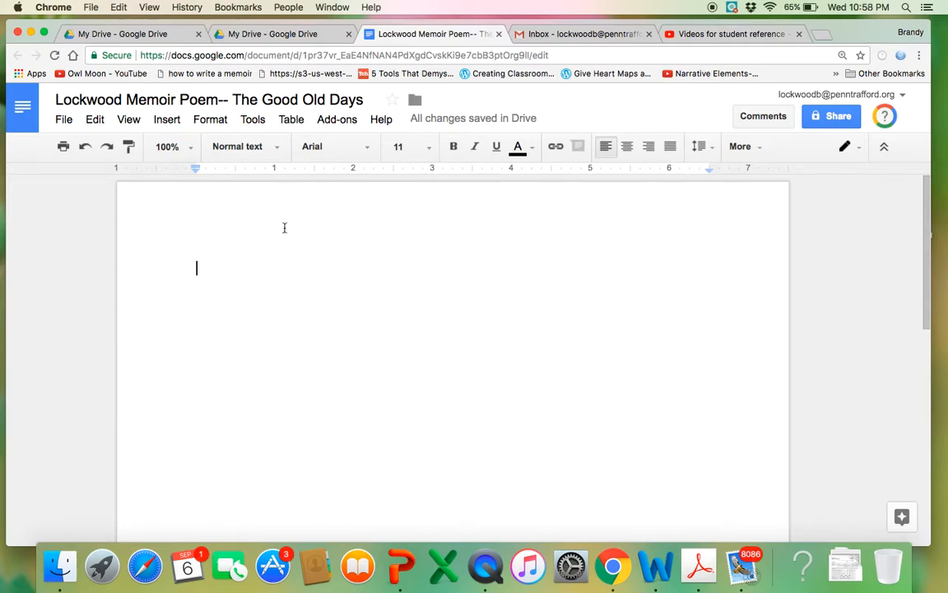
Set the body text to Times New Roman, size 12, with double line spacing
{"action": "left_click", "coordinate": [366, 148]}
{"action": "left_click", "coordinate": [370, 176]}
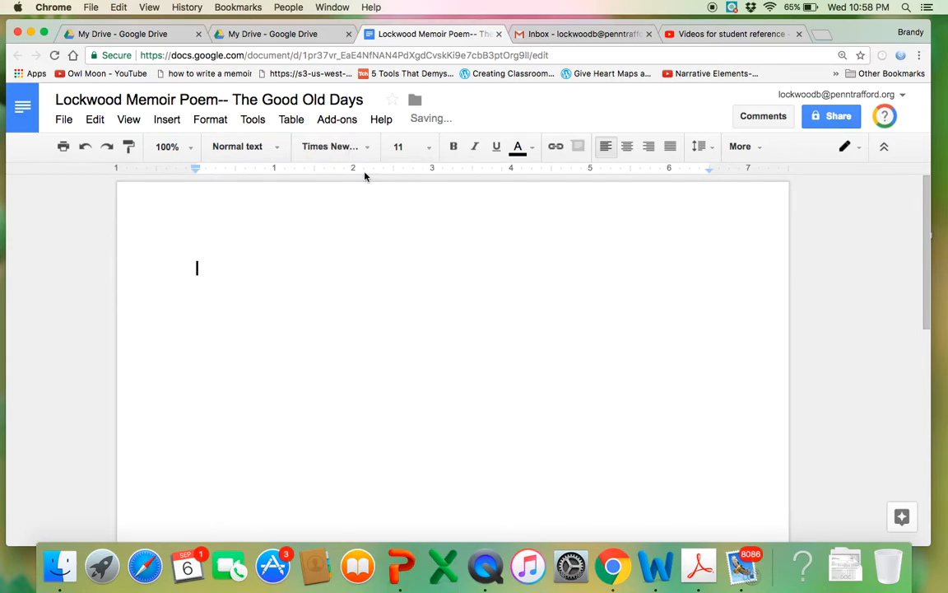
{"action": "left_click", "coordinate": [428, 152]}
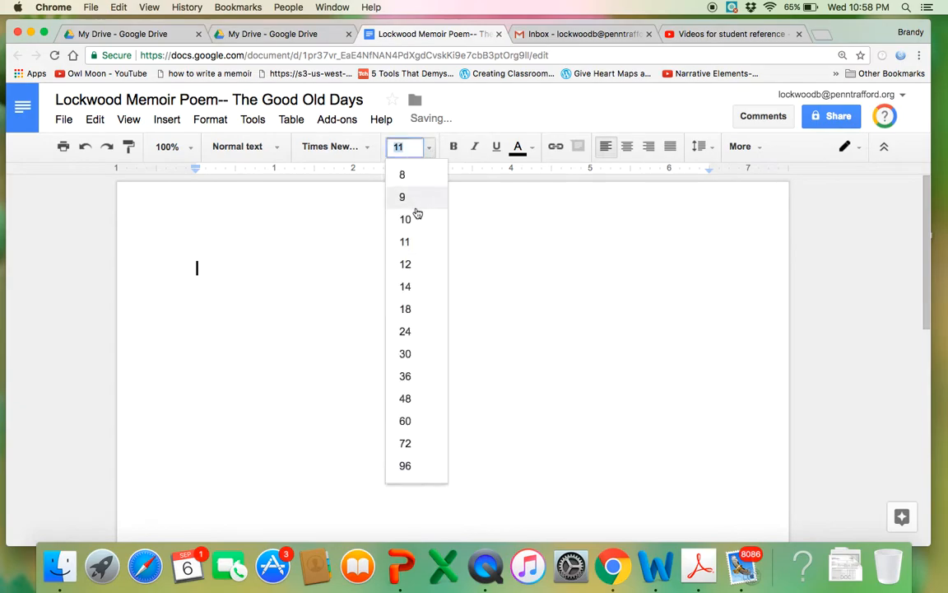
{"action": "left_click", "coordinate": [411, 264]}
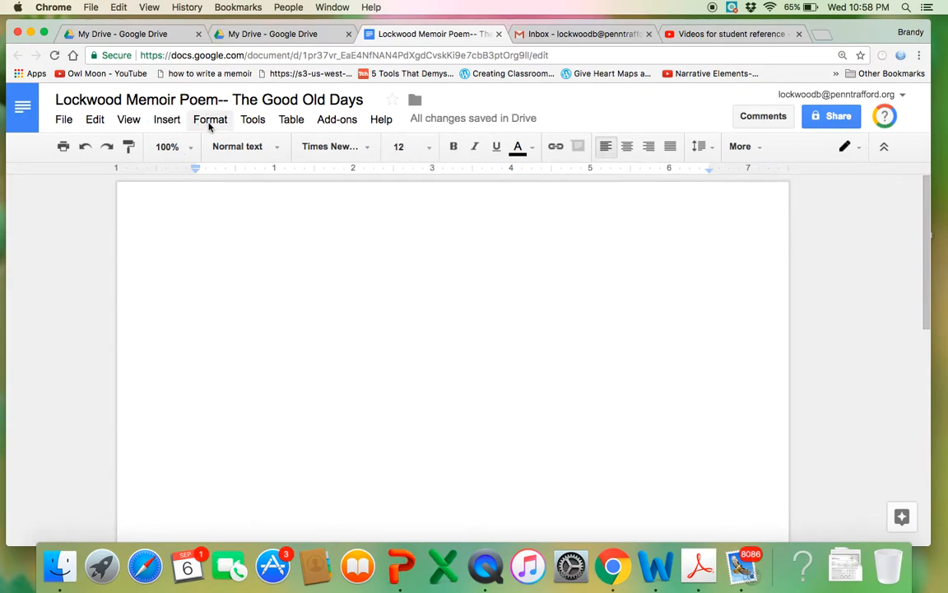
{"action": "left_click", "coordinate": [210, 121]}
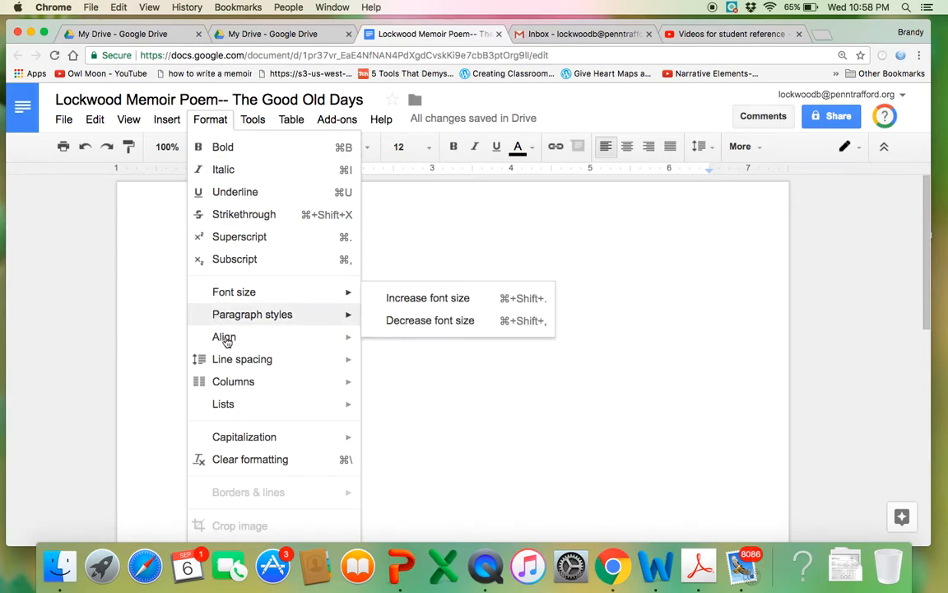
{"action": "mouse_move", "coordinate": [306, 365]}
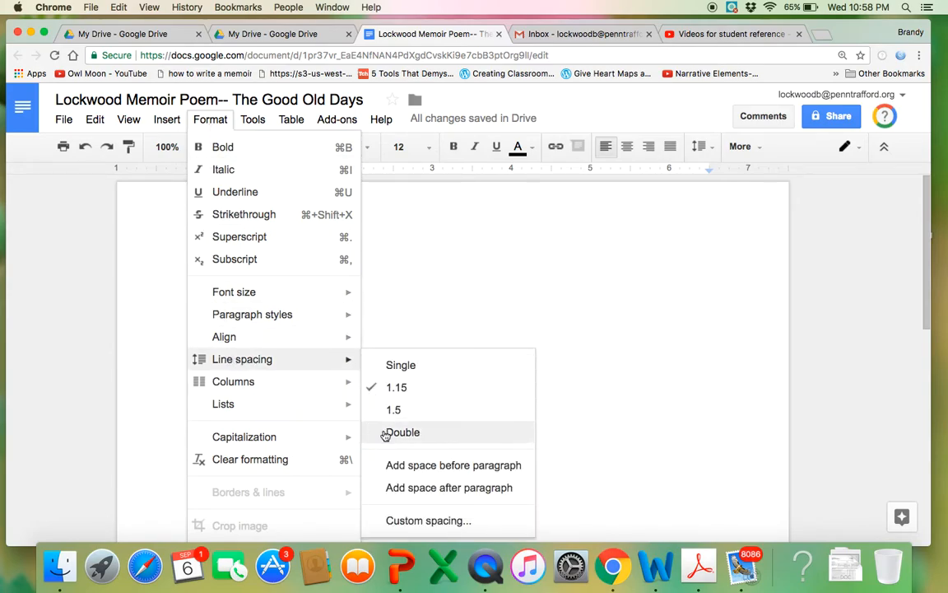
{"action": "left_click", "coordinate": [387, 431]}
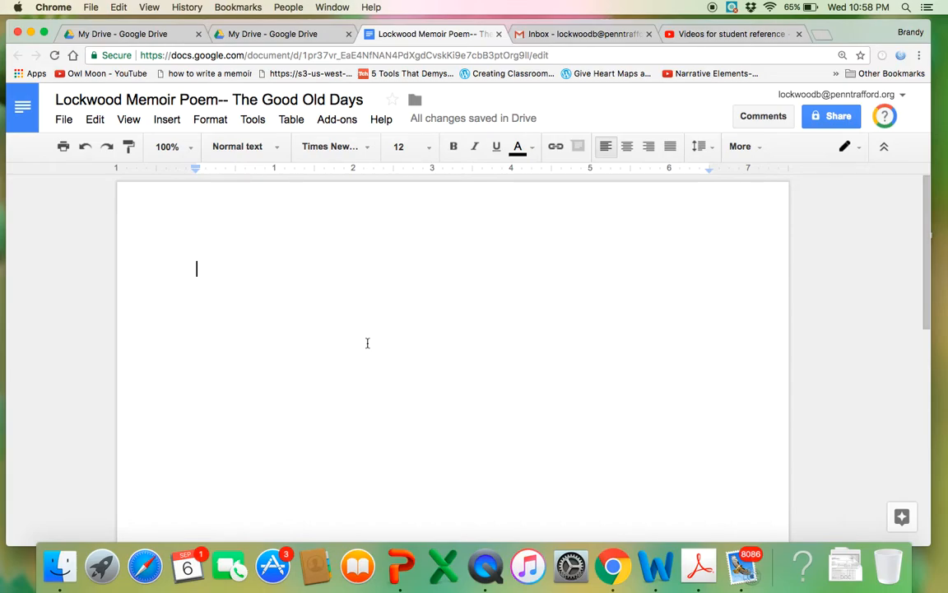
Type the MLA heading: the student's name, the teacher's name, 'Lit/LA 7: Poem Draft', and '7 September 2017'
{"action": "key", "text": "Return"}
{"action": "type", "text": "Mrs"}
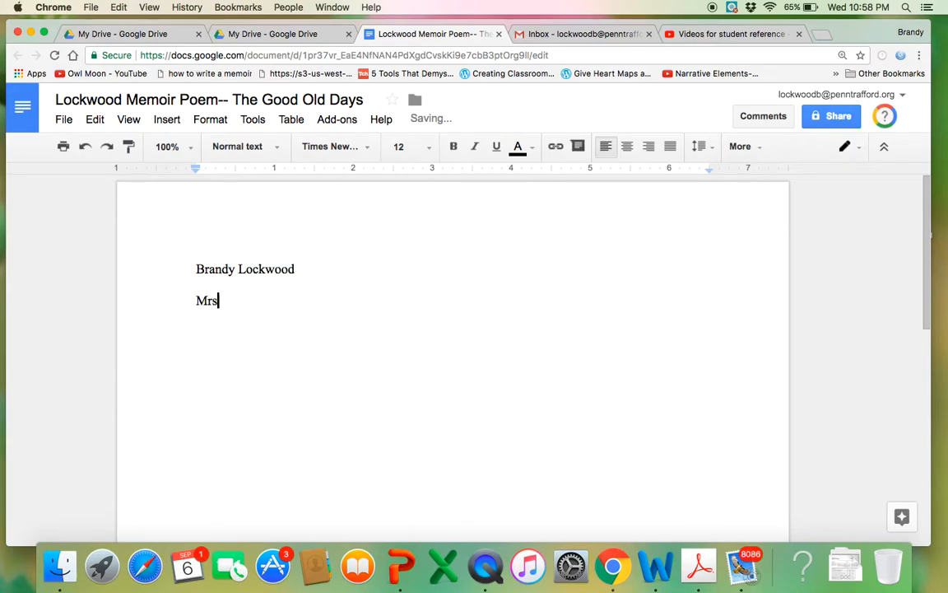
{"action": "type", "text": ". Lockwood"}
{"action": "key", "text": "Return"}
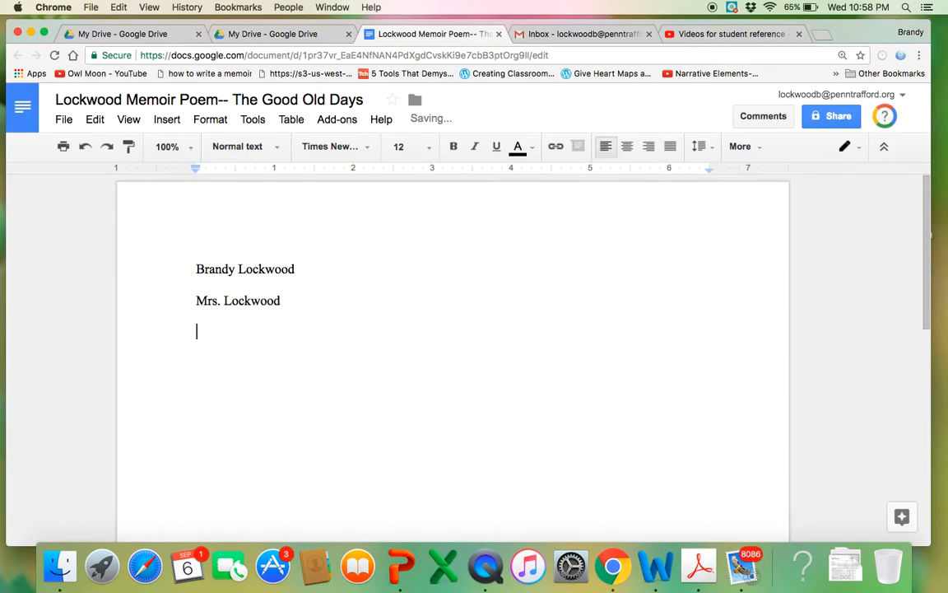
{"action": "type", "text": "Lit/LA 7: "}
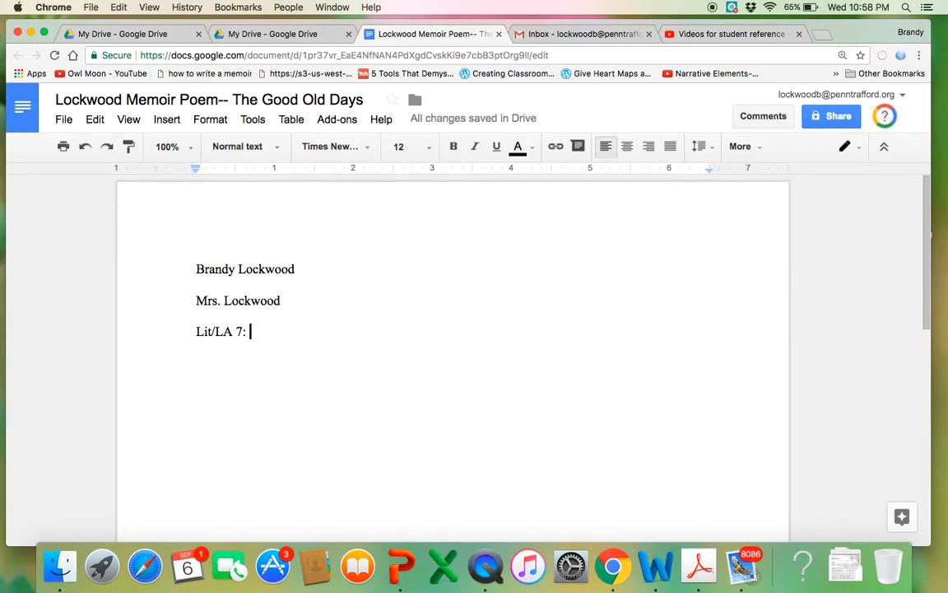
{"action": "type", "text": "Poem Draft"}
{"action": "key", "text": "Return"}
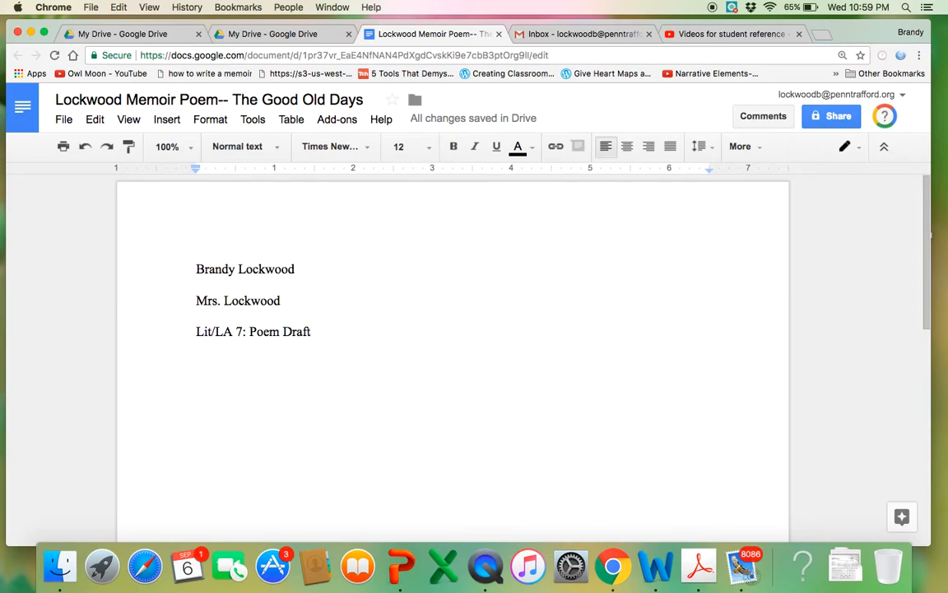
{"action": "type", "text": "7"}
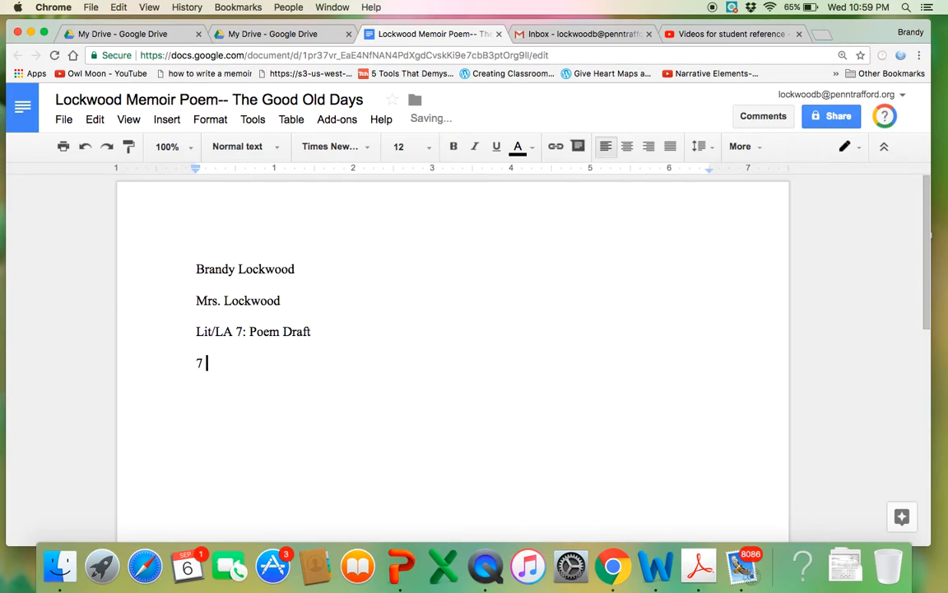
{"action": "type", "text": " September "}
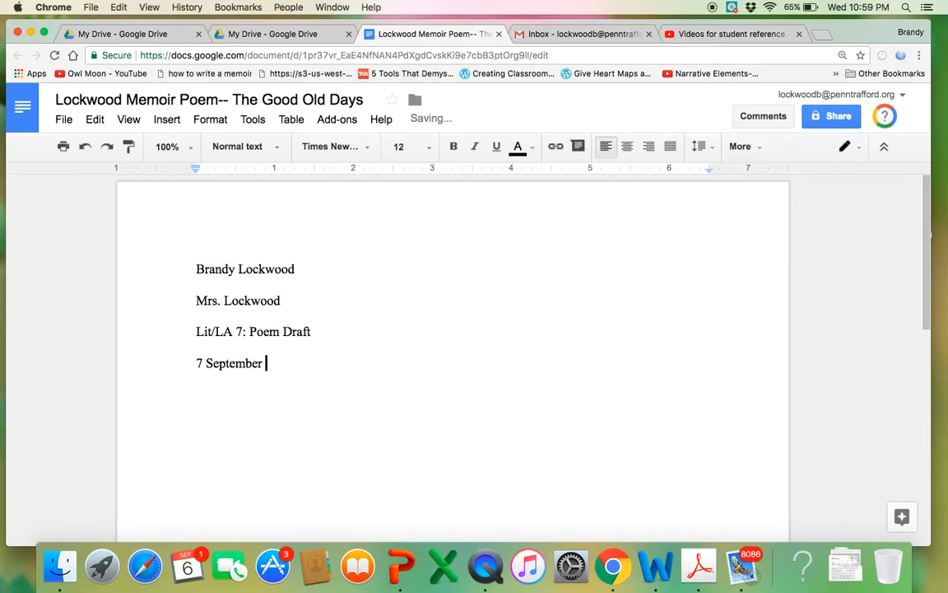
{"action": "type", "text": "2017"}
{"action": "key", "text": "Return"}
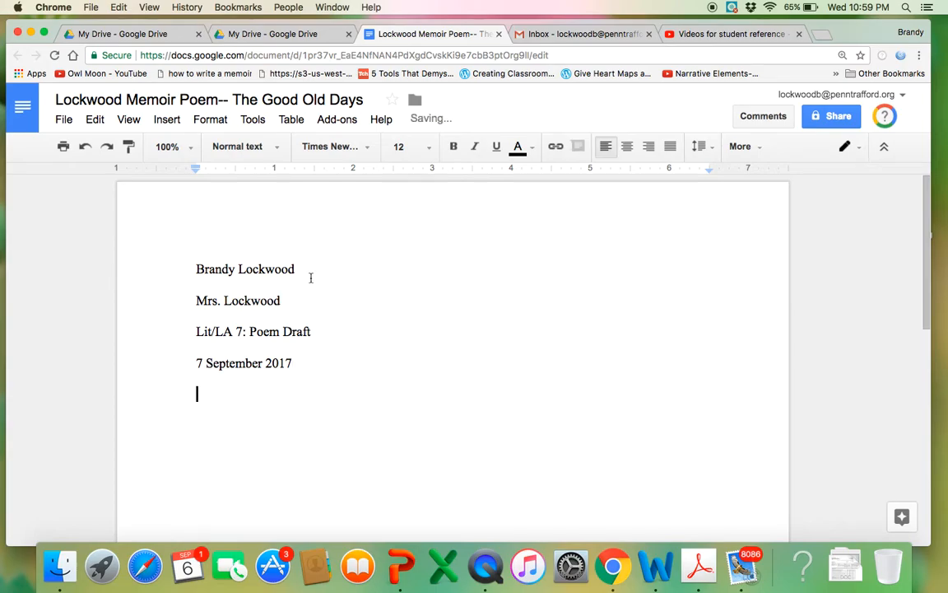
Add the centred title 'The Good Old Days' below the heading
{"action": "left_click", "coordinate": [629, 146]}
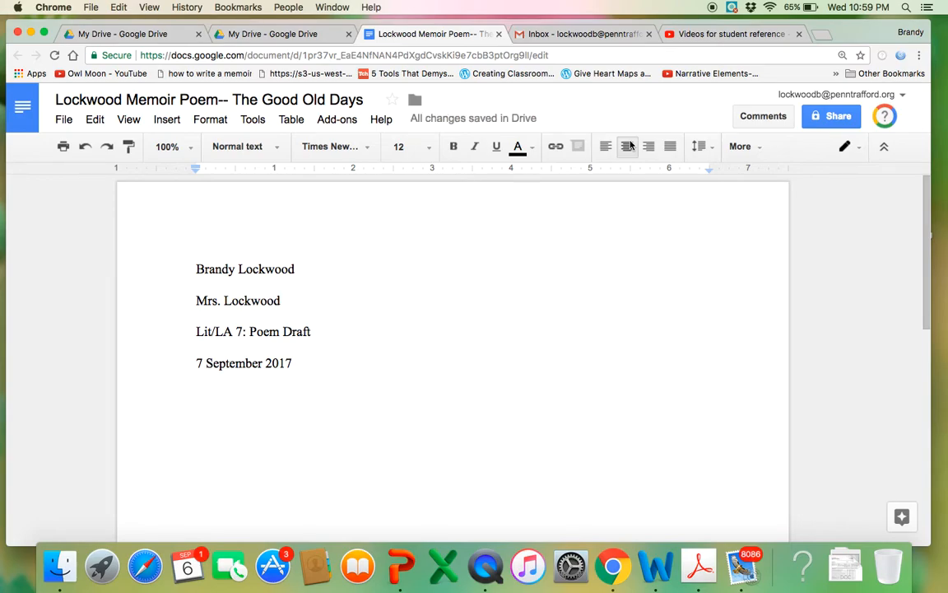
{"action": "type", "text": "The Good Old Days"}
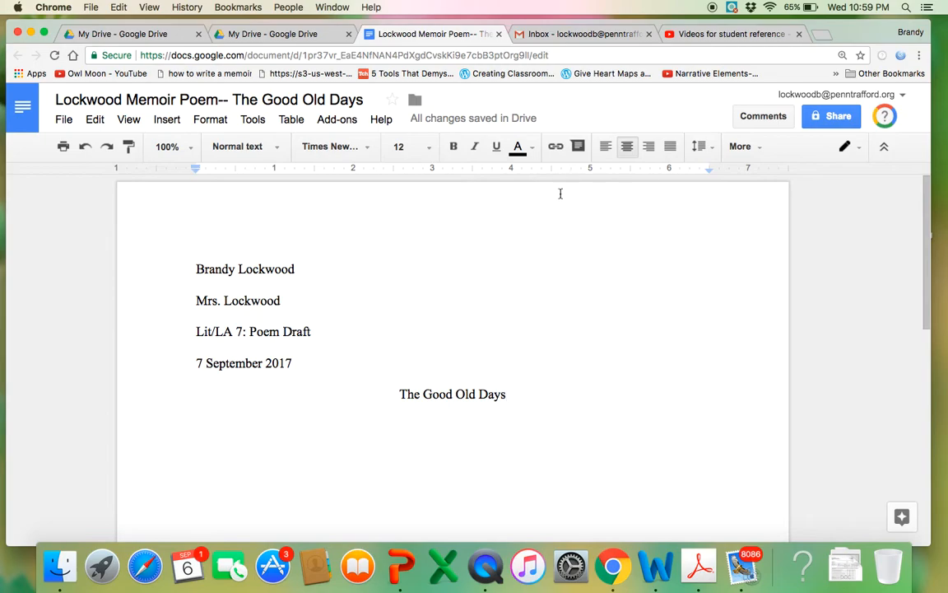
{"action": "key", "text": "Up"}
{"action": "key", "text": "Up"}
{"action": "key", "text": "Up"}
{"action": "key", "text": "Up"}
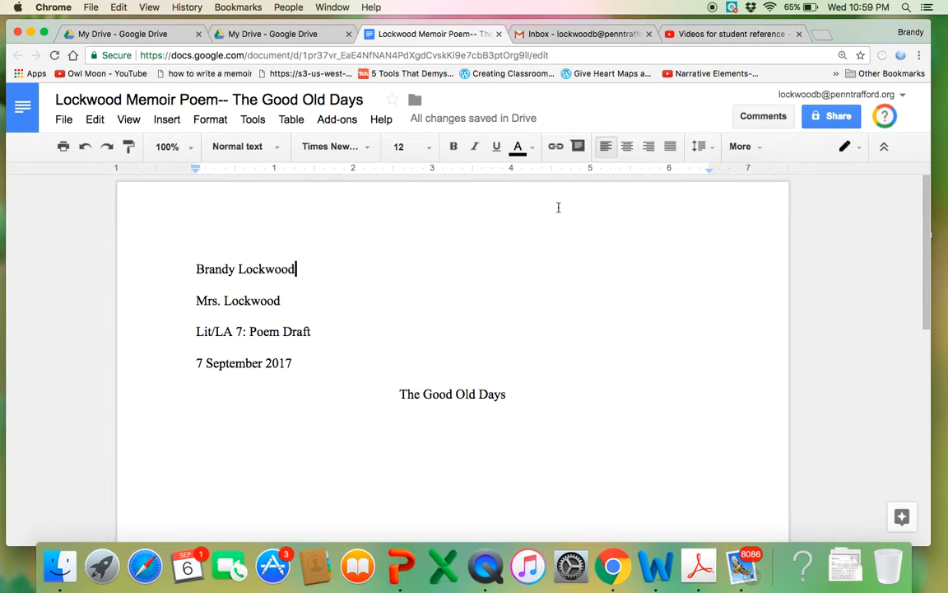
Add a page header formatted right-aligned in Times New Roman 12
{"action": "left_click", "coordinate": [168, 121]}
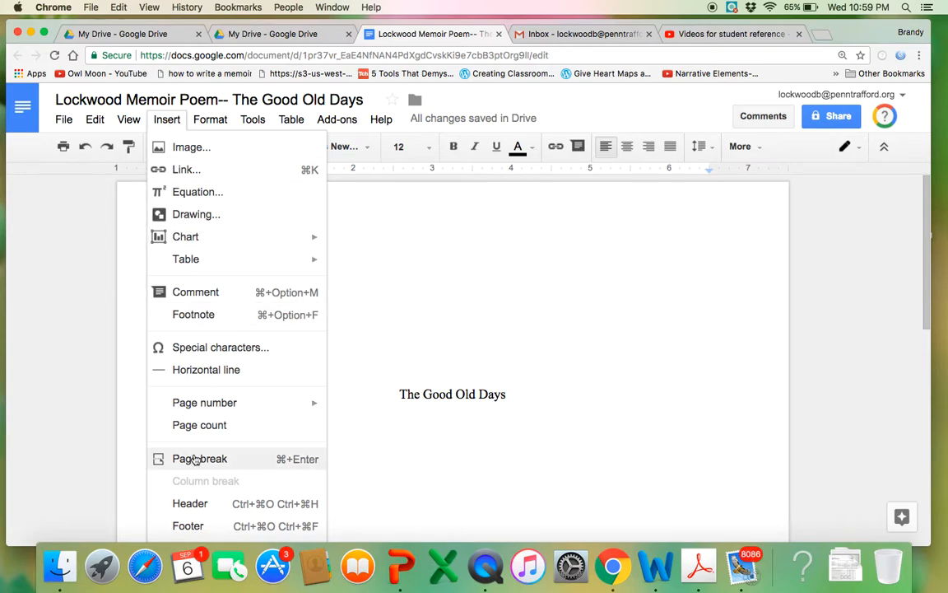
{"action": "left_click", "coordinate": [193, 503]}
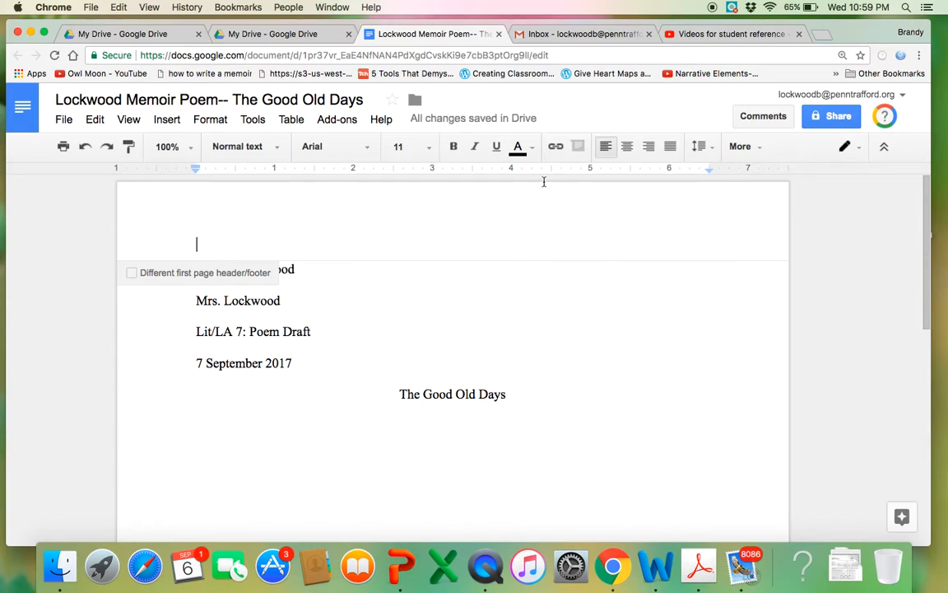
{"action": "left_click", "coordinate": [648, 146]}
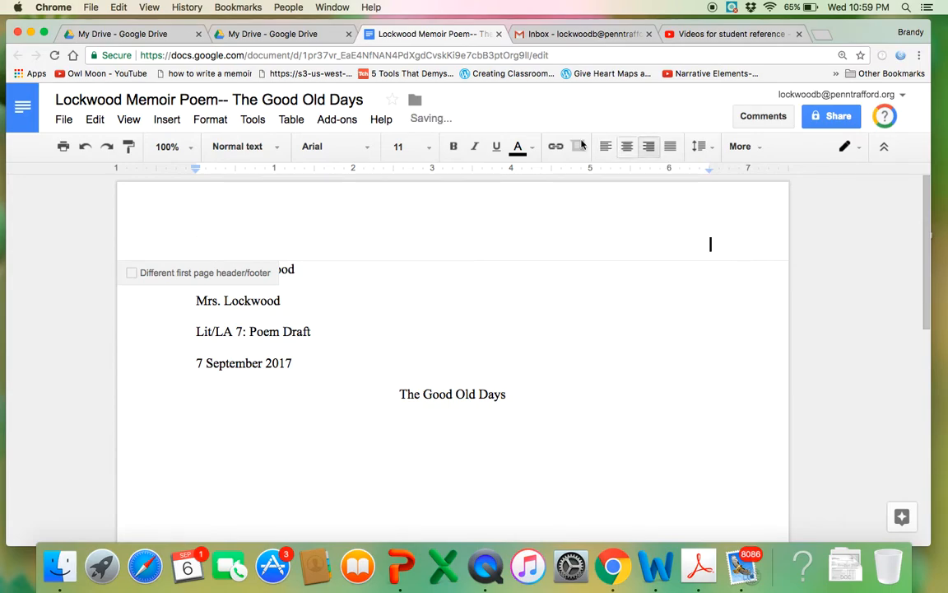
{"action": "left_click", "coordinate": [370, 150]}
{"action": "left_click", "coordinate": [372, 176]}
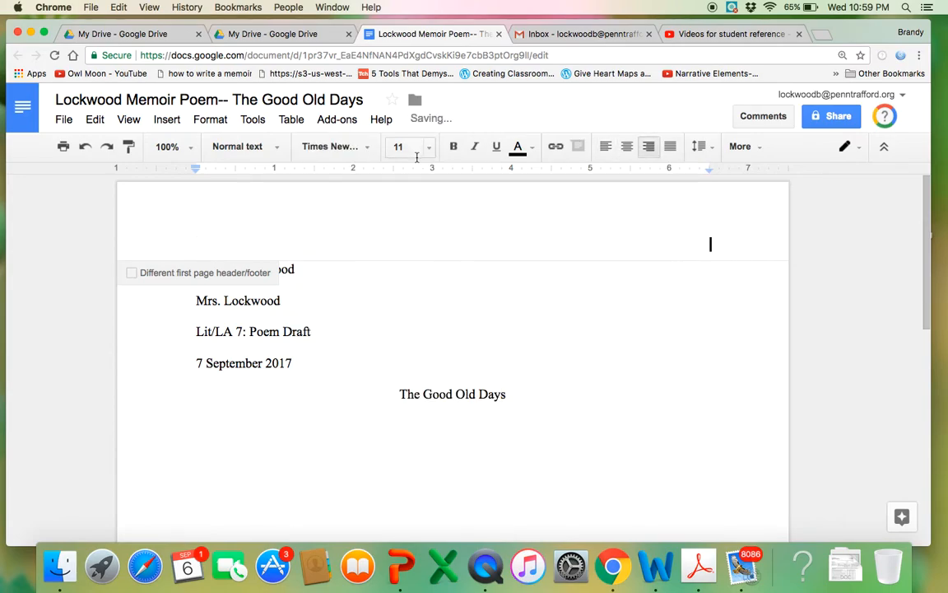
{"action": "left_click", "coordinate": [402, 147]}
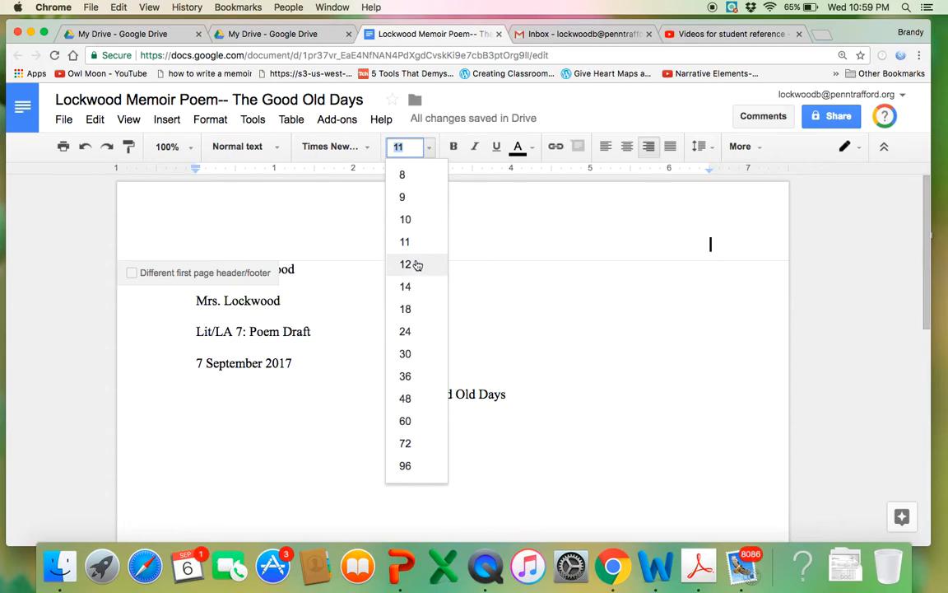
{"action": "left_click", "coordinate": [406, 265]}
Fill the header with the author's surname followed by page number 1
{"action": "type", "text": "L"}
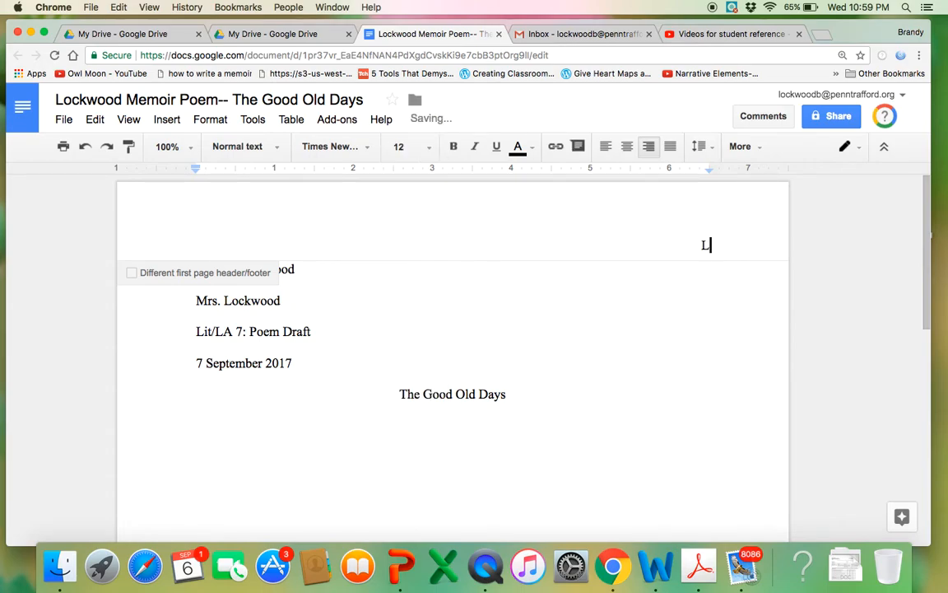
{"action": "type", "text": "ockwood"}
{"action": "left_click", "coordinate": [165, 120]}
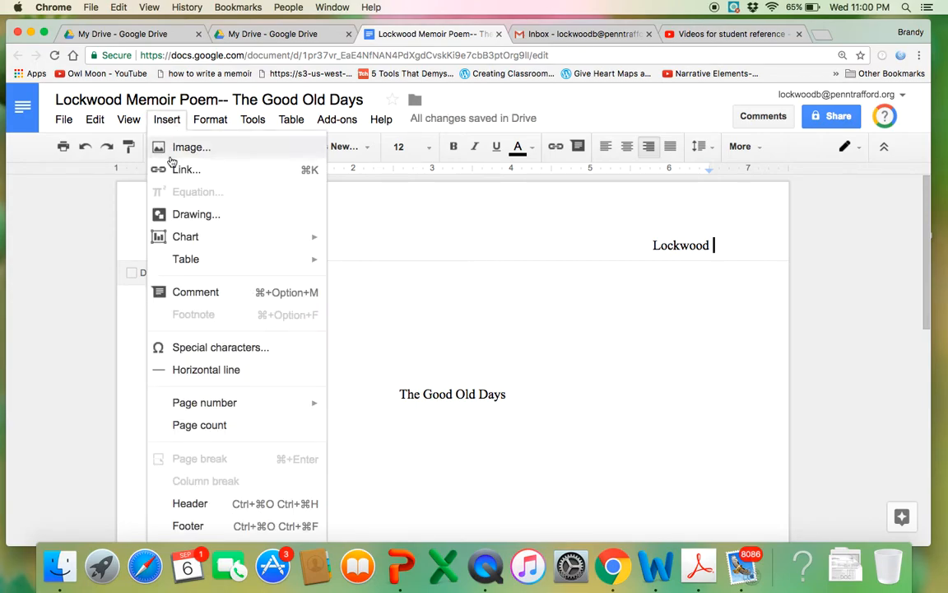
{"action": "mouse_move", "coordinate": [182, 403]}
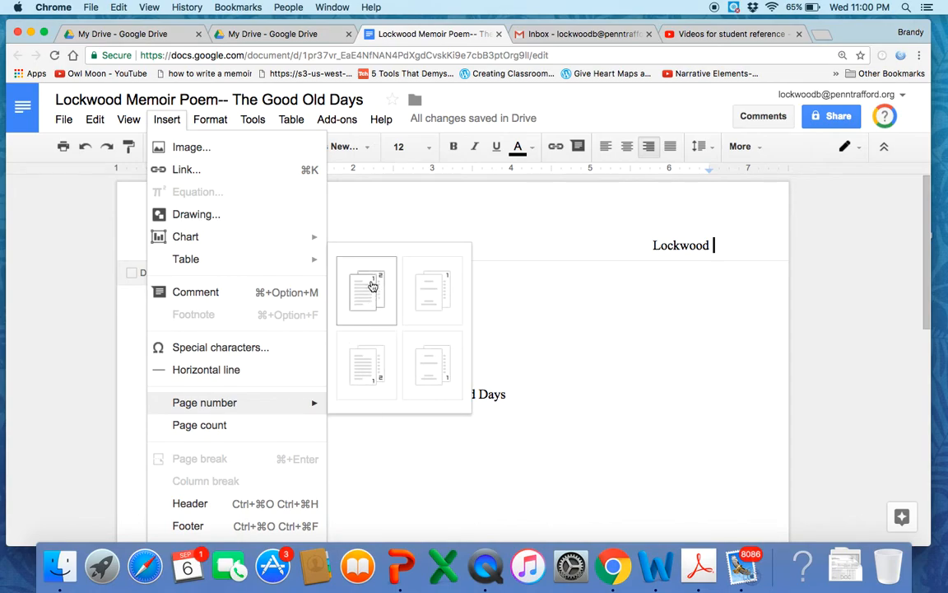
{"action": "left_click", "coordinate": [372, 286]}
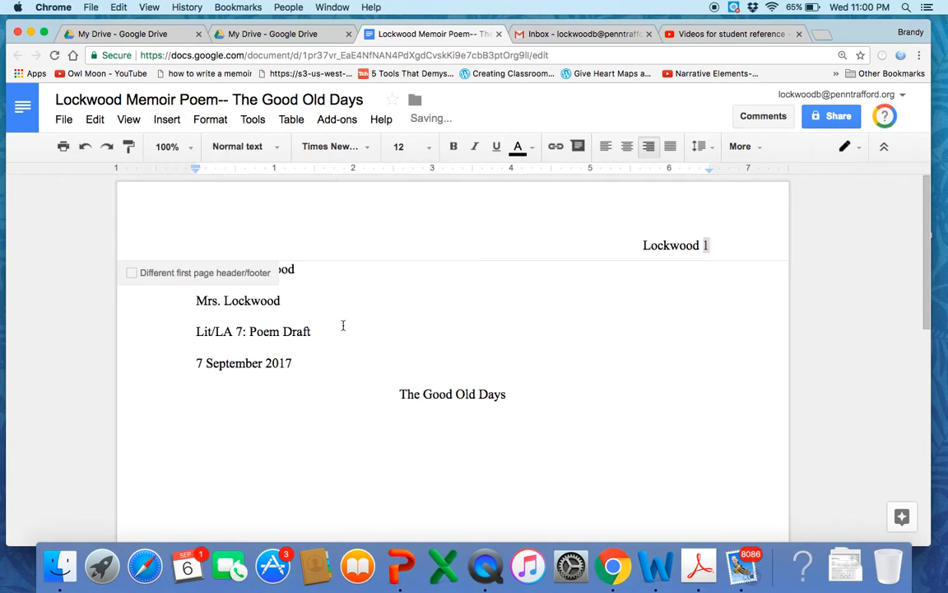
{"action": "left_click", "coordinate": [419, 315]}
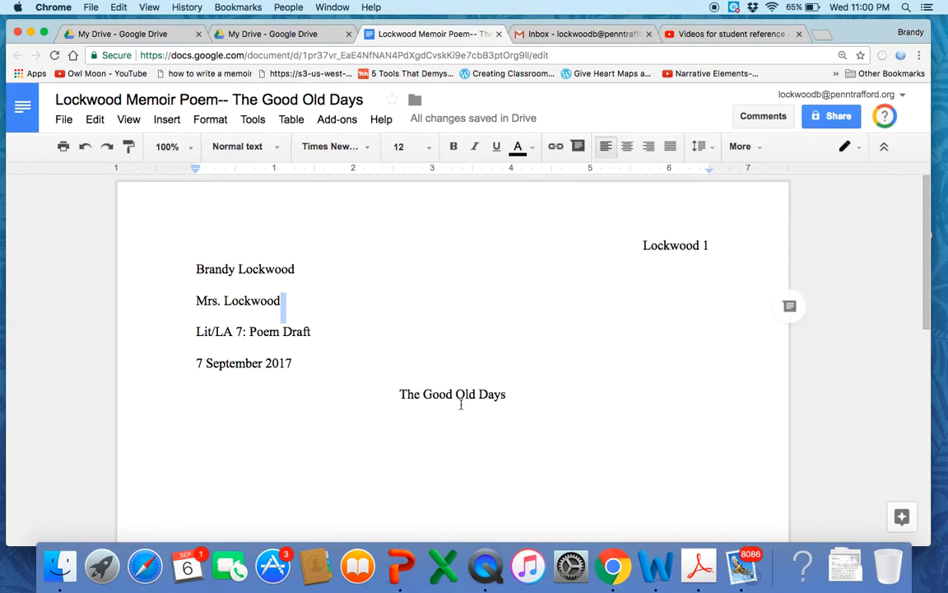
Start a new line below the title and left-align it
{"action": "left_click", "coordinate": [528, 397]}
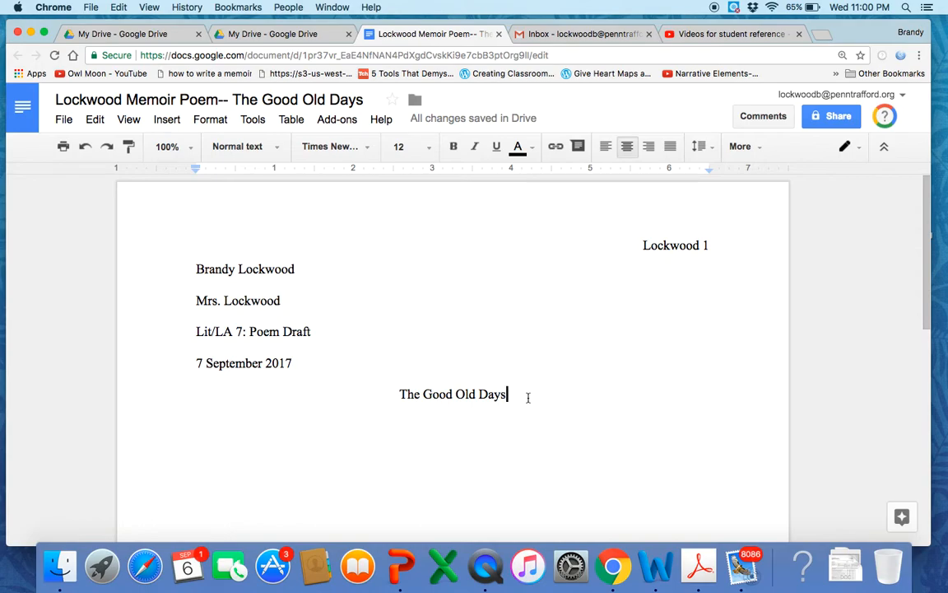
{"action": "key", "text": "Return"}
{"action": "left_click", "coordinate": [606, 148]}
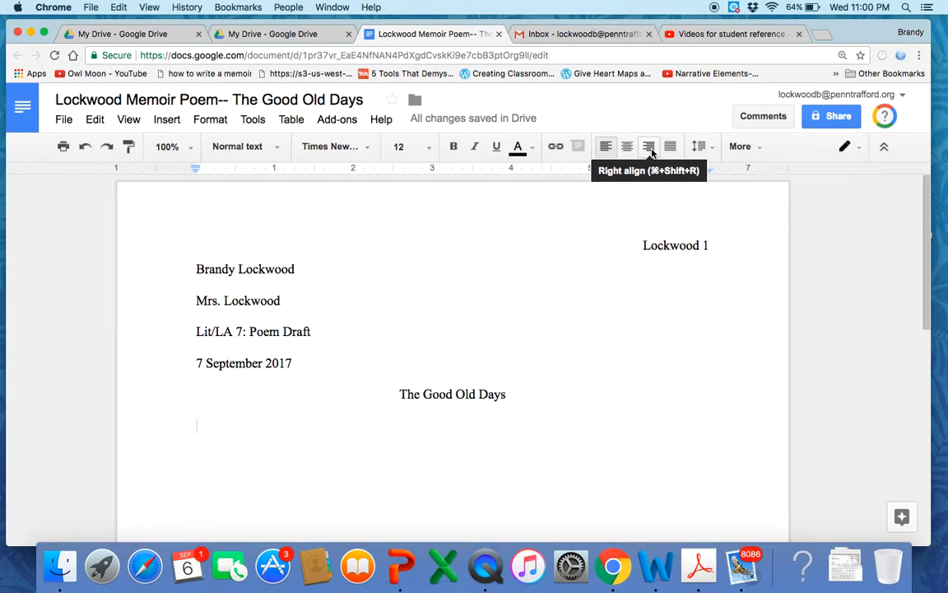
{"action": "left_click", "coordinate": [649, 148]}
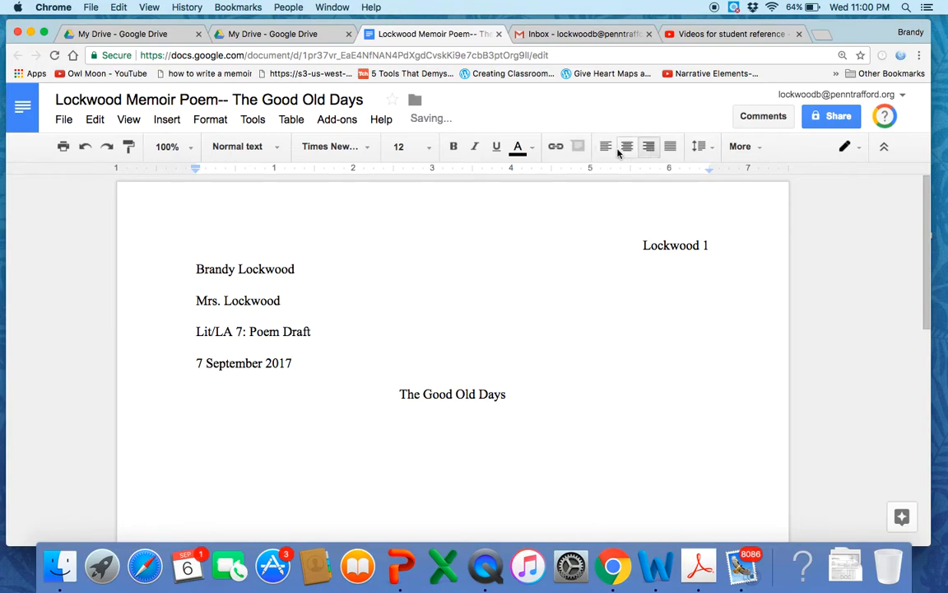
{"action": "left_click", "coordinate": [628, 148]}
{"action": "left_click", "coordinate": [608, 148]}
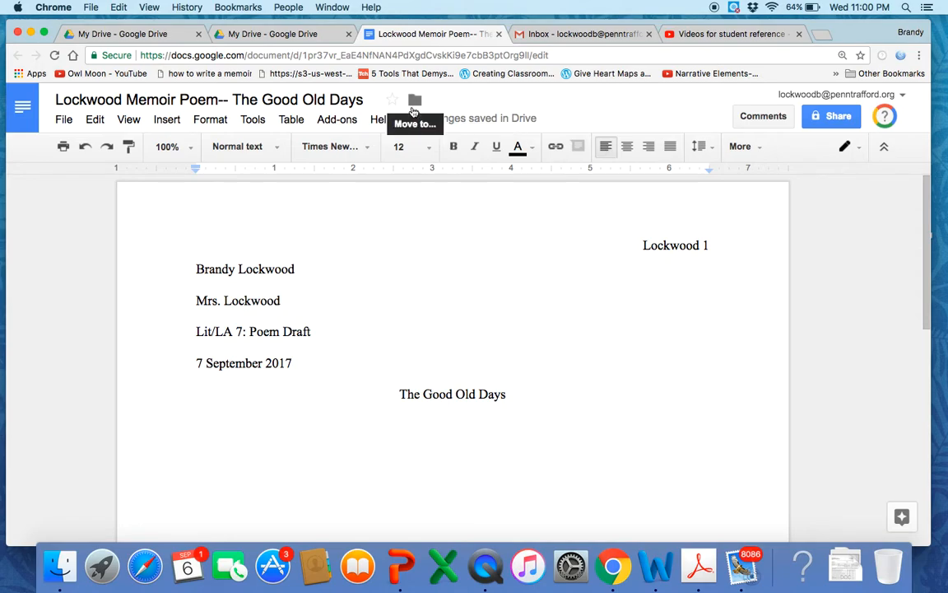
Try a tab indent and other alignments on the empty line, leaving it left-aligned
{"action": "key", "text": "Tab"}
{"action": "key", "text": "BackSpace"}
{"action": "left_click", "coordinate": [627, 147]}
{"action": "left_click", "coordinate": [648, 147]}
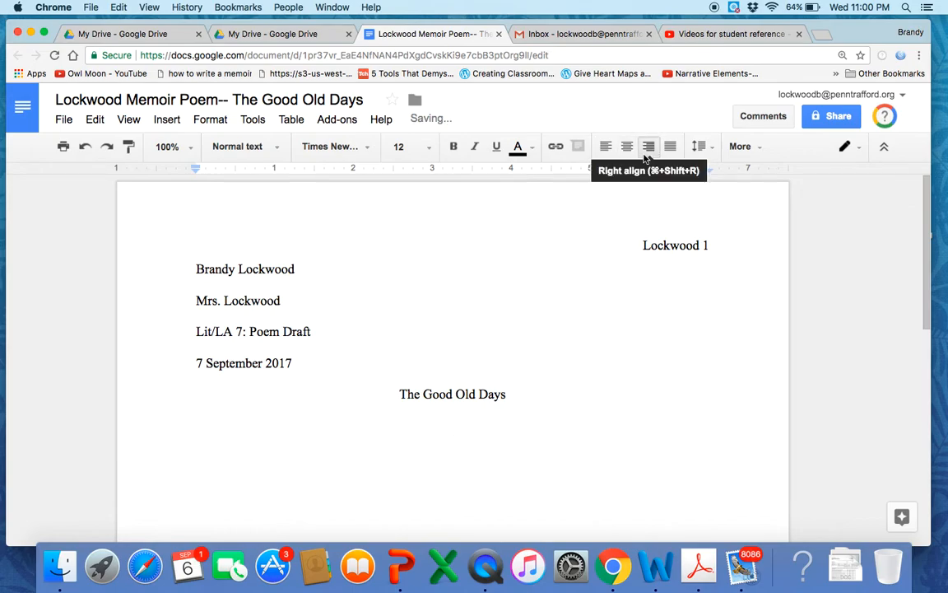
{"action": "left_click", "coordinate": [627, 146]}
{"action": "left_click", "coordinate": [608, 146]}
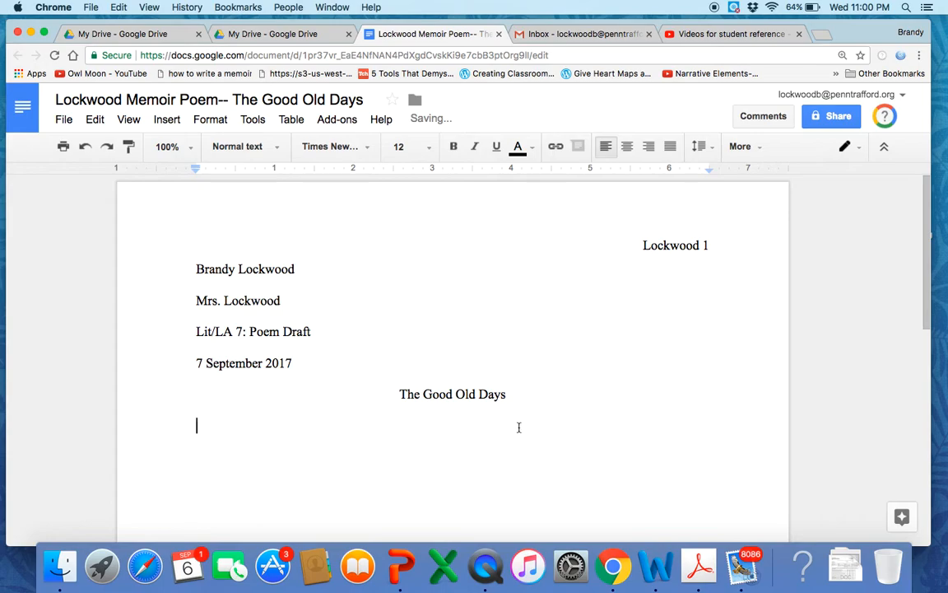
{"action": "scroll", "coordinate": [514, 444], "scroll_direction": "down", "scroll_amount": 1}
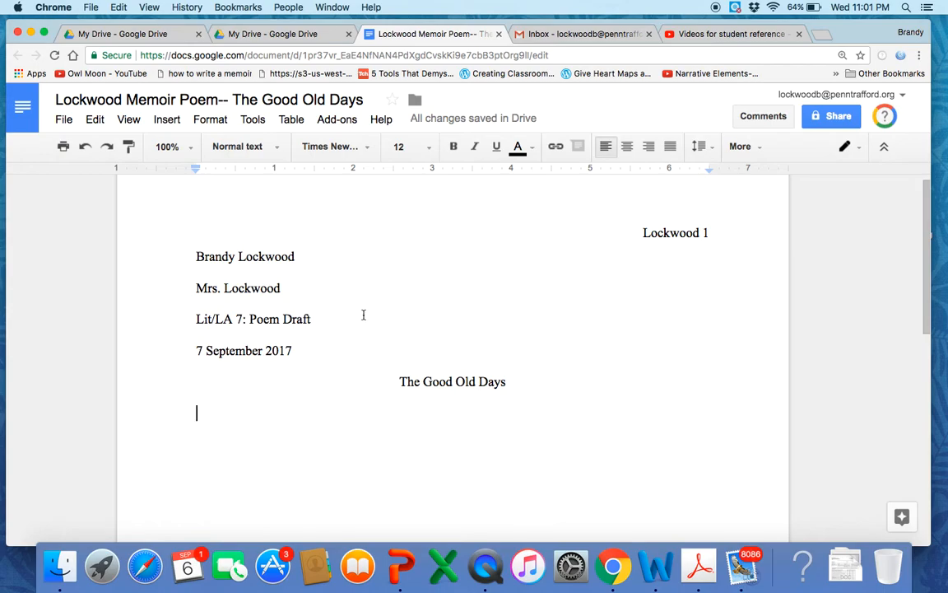
Share the document with the author's own email account as an editor
{"action": "left_click", "coordinate": [836, 117]}
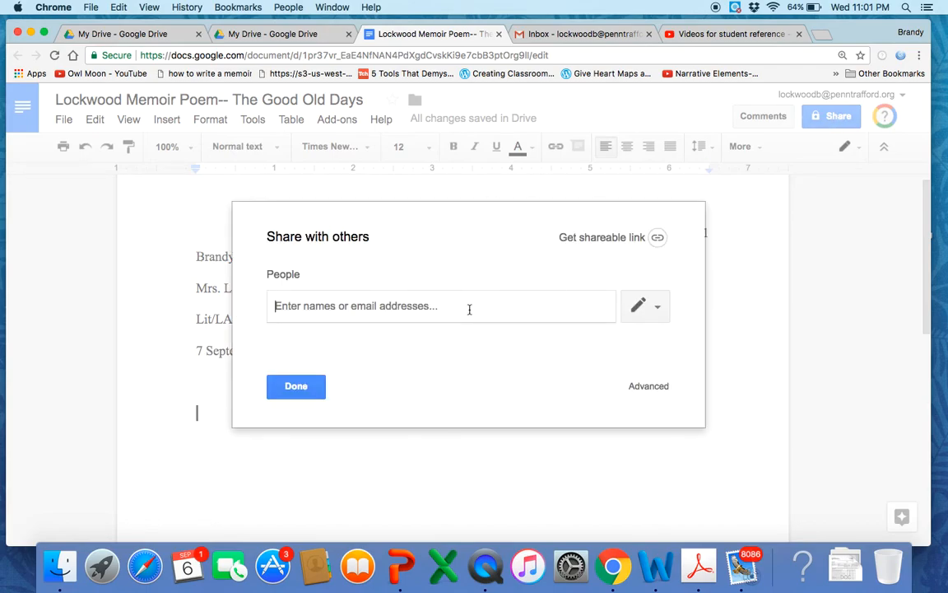
{"action": "type", "text": "loc"}
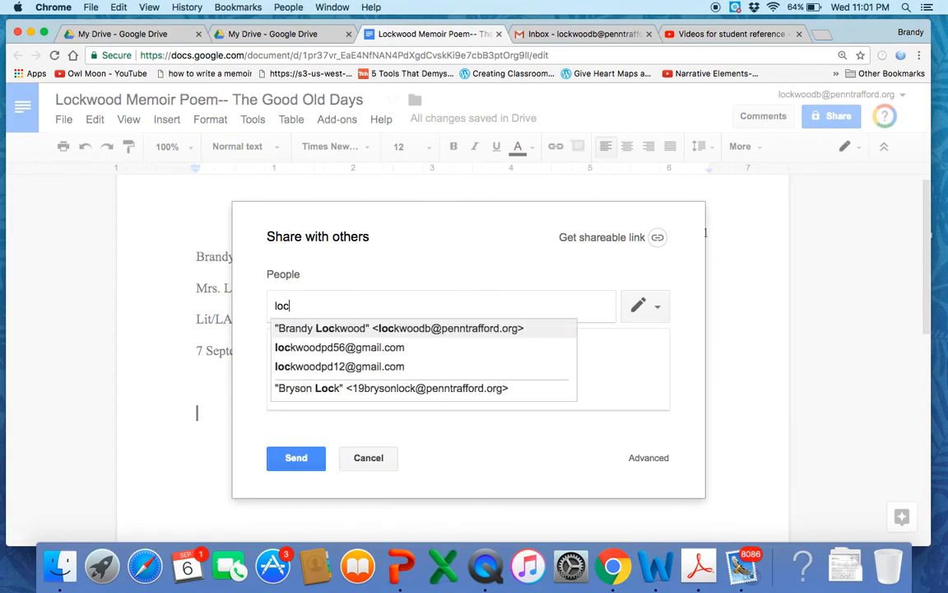
{"action": "left_click", "coordinate": [451, 328]}
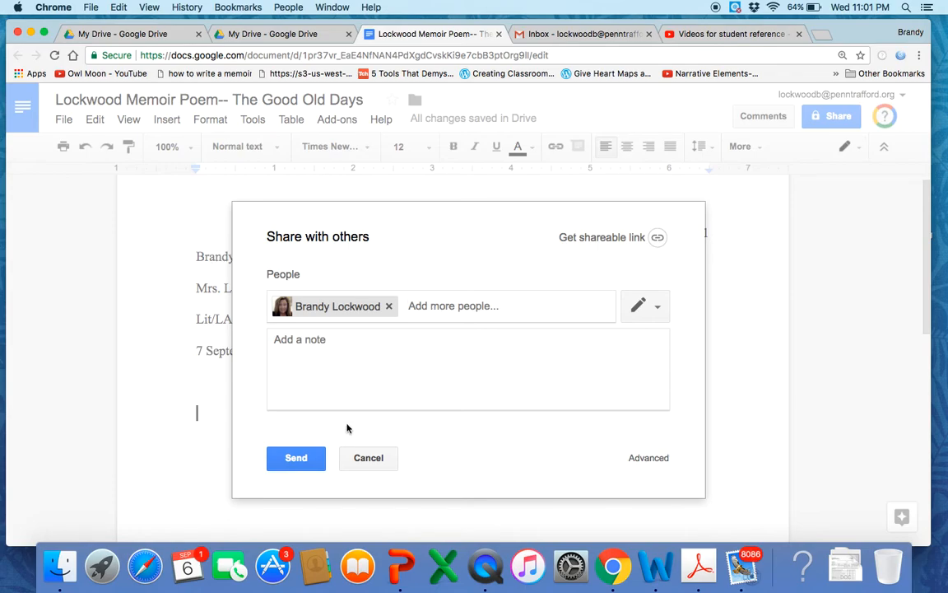
{"action": "left_click", "coordinate": [296, 461]}
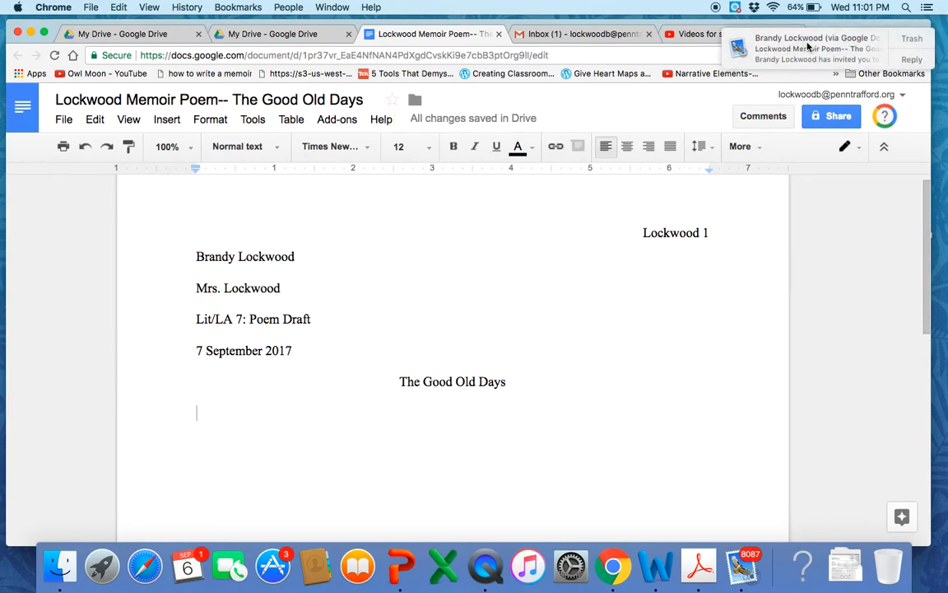
Dismiss the sharing invitation notification in the top-right corner
{"action": "left_click", "coordinate": [922, 42]}
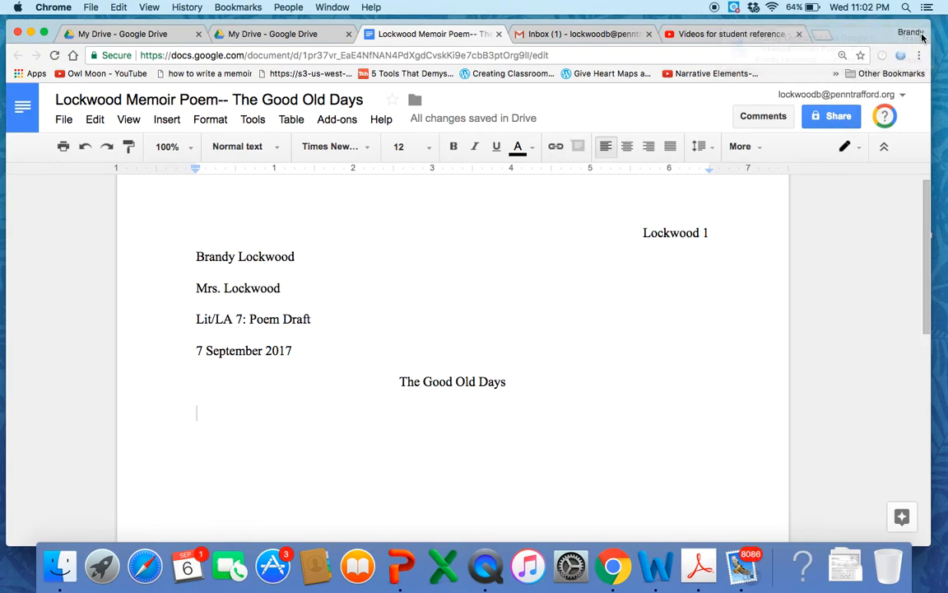